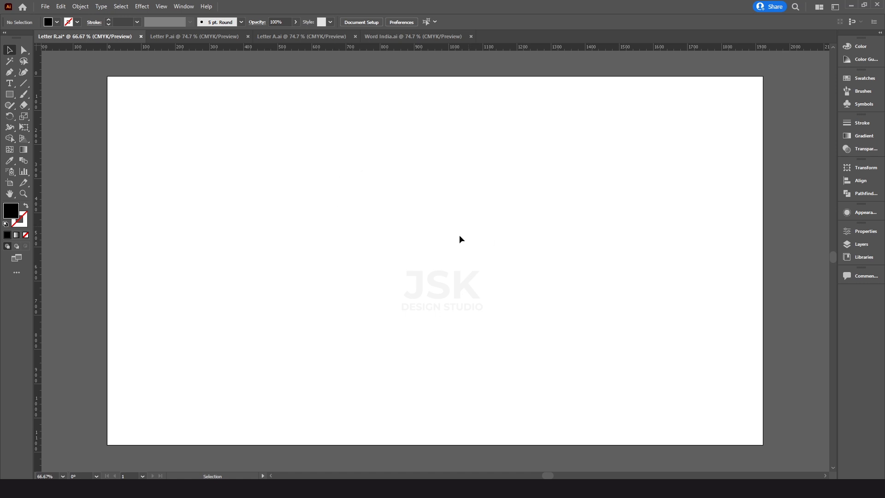
Check the artboard's width and height settings
{"action": "key", "text": "shift+o"}
{"action": "left_click", "coordinate": [354, 21]}
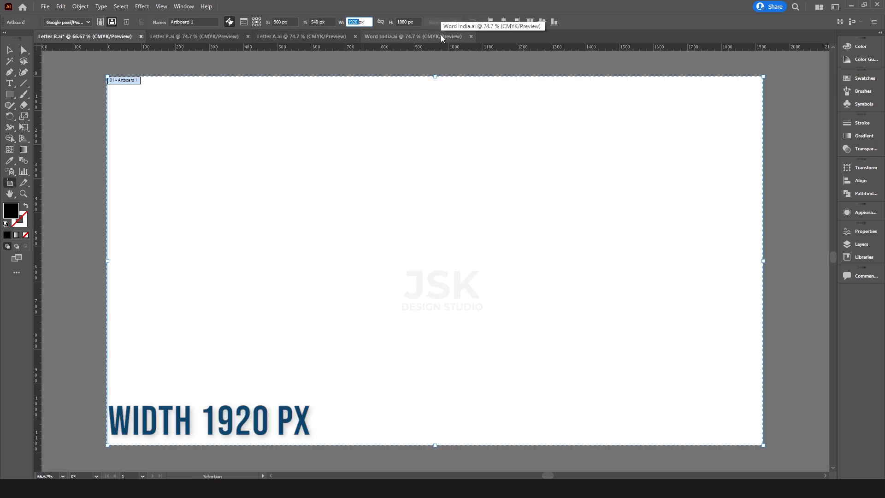
{"action": "key", "text": "Tab"}
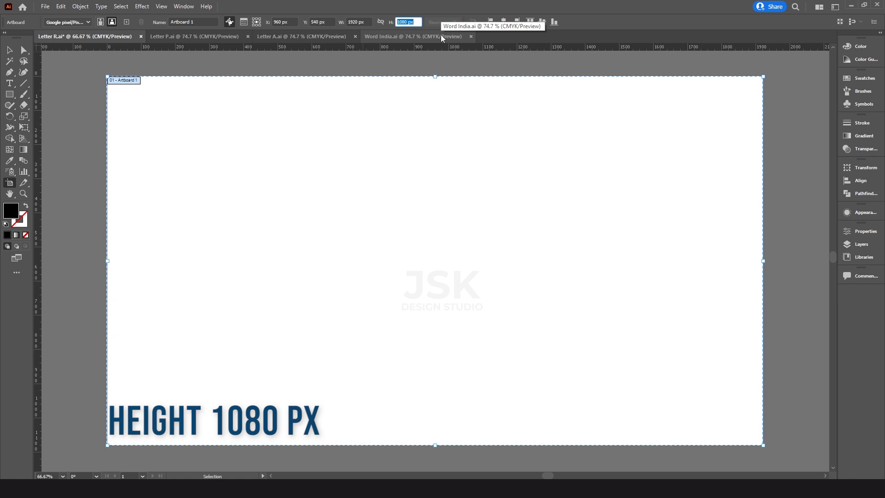
{"action": "left_click", "coordinate": [430, 102]}
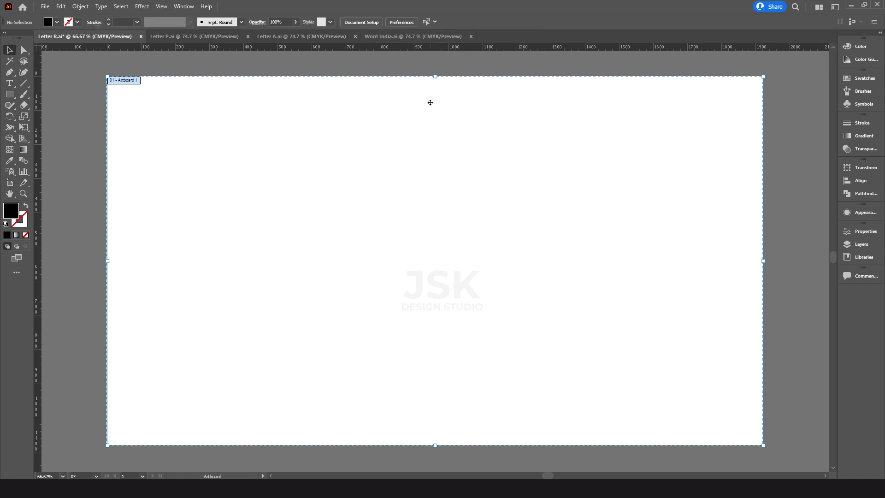
{"action": "key", "text": "Escape"}
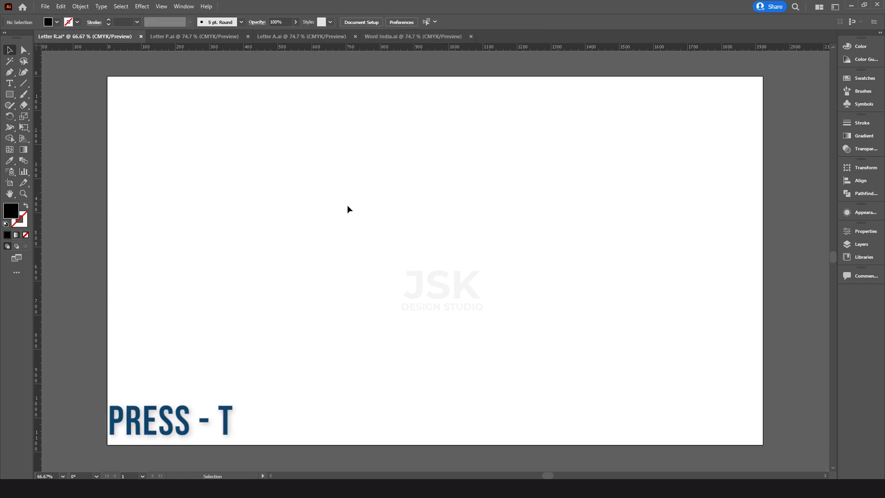
Add a point-text letter R near the middle of the artboard and scale it up
{"action": "key", "text": "t"}
{"action": "left_click", "coordinate": [373, 212]}
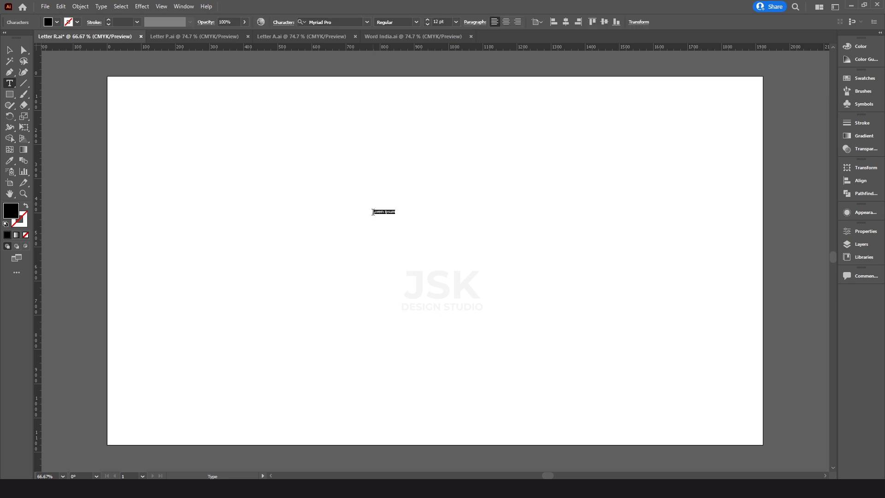
{"action": "key", "text": "Escape"}
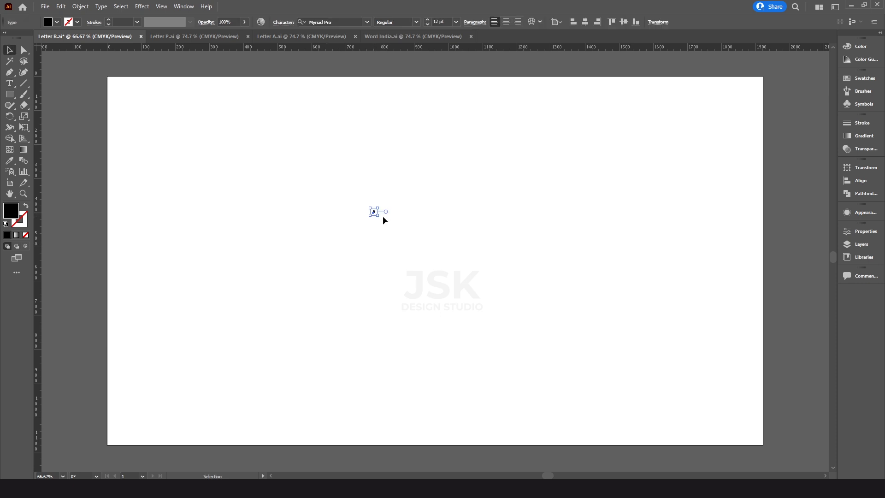
{"action": "left_click_drag", "start_coordinate": [381, 208], "coordinate": [401, 158]}
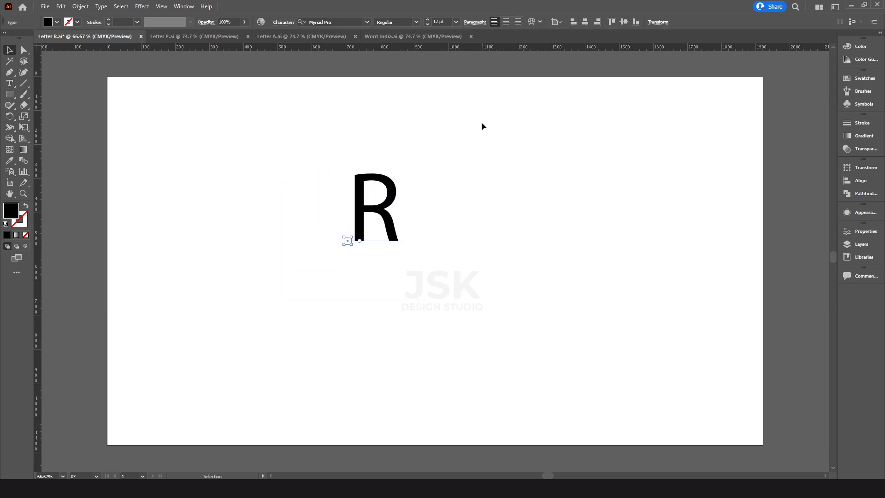
Set the font size of the letter R to 999 pt
{"action": "double_click", "coordinate": [378, 191]}
{"action": "double_click", "coordinate": [378, 192]}
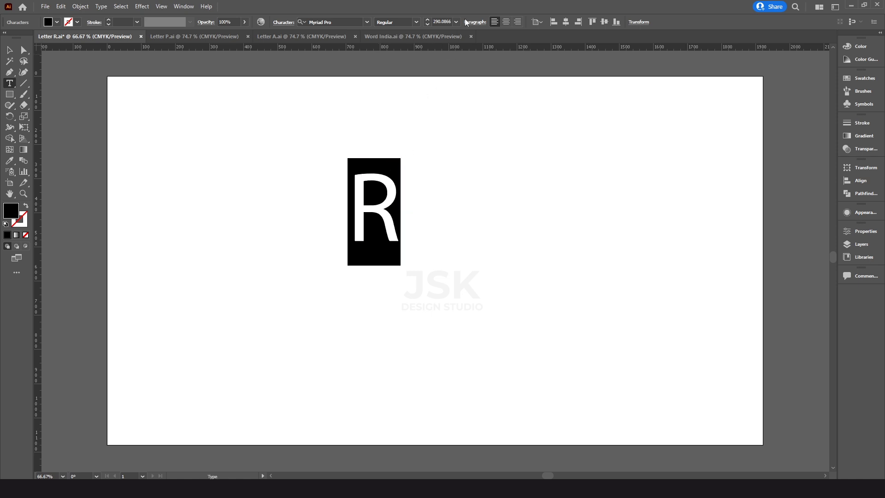
{"action": "double_click", "coordinate": [437, 21]}
{"action": "type", "text": "999pt"}
{"action": "key", "text": "Return"}
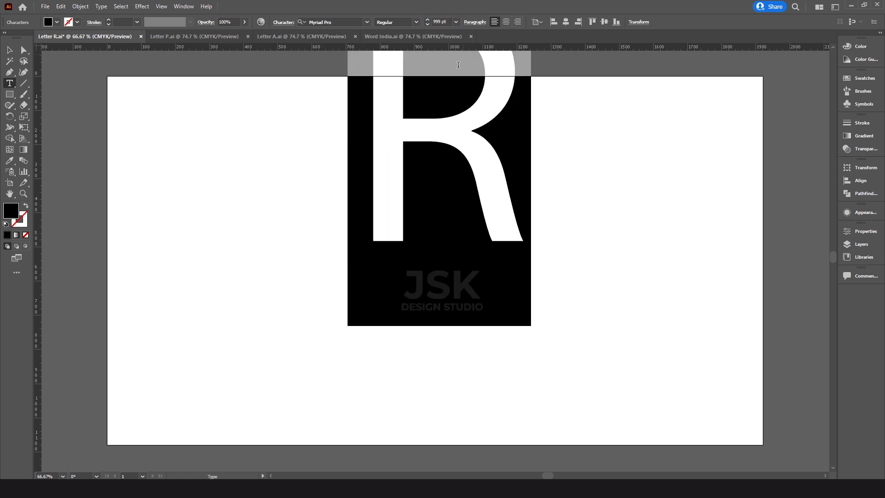
Change the font of the letter R to Montserrat Black
{"action": "left_click", "coordinate": [336, 22]}
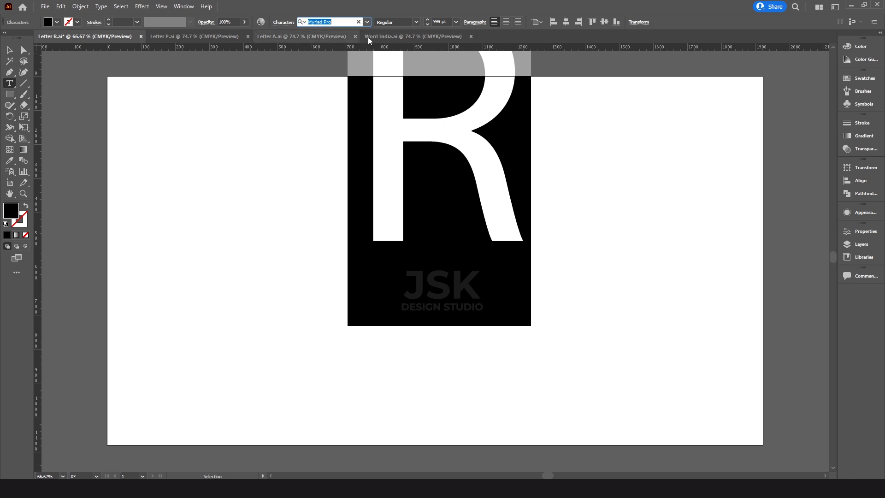
{"action": "type", "text": "monts"}
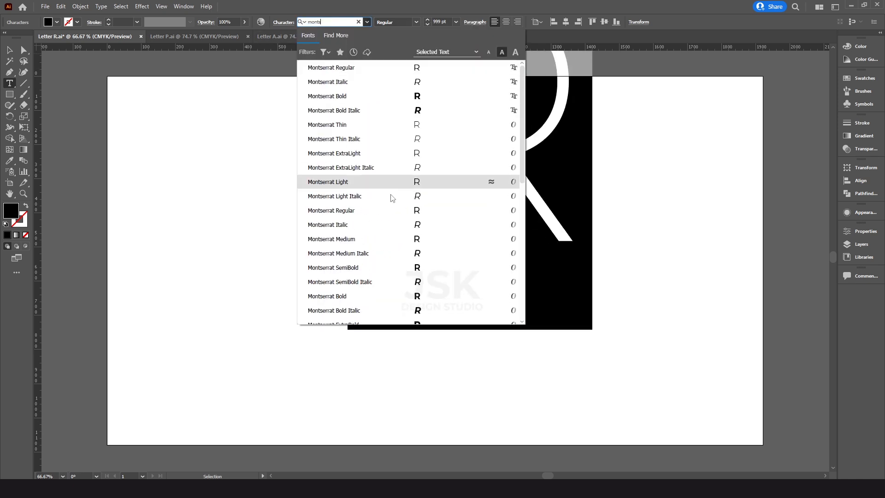
{"action": "scroll", "coordinate": [390, 240], "scroll_direction": "down", "scroll_amount": 5}
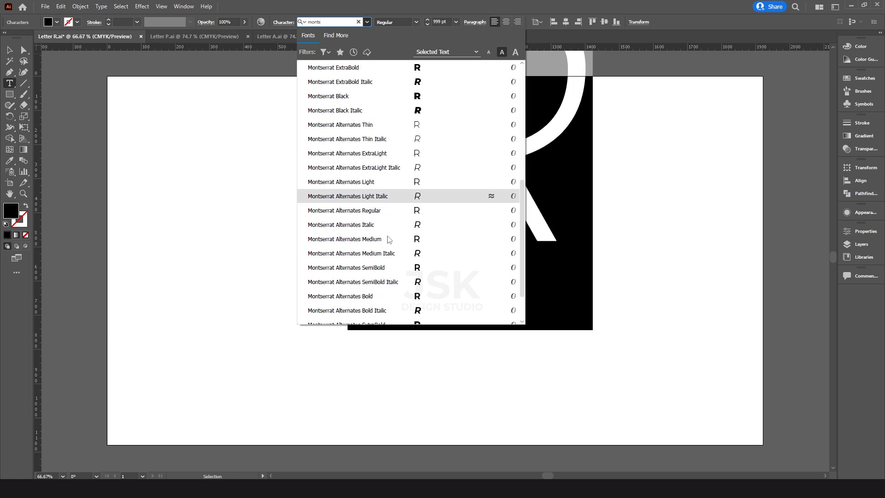
{"action": "left_click", "coordinate": [349, 140]}
{"action": "key", "text": "Escape"}
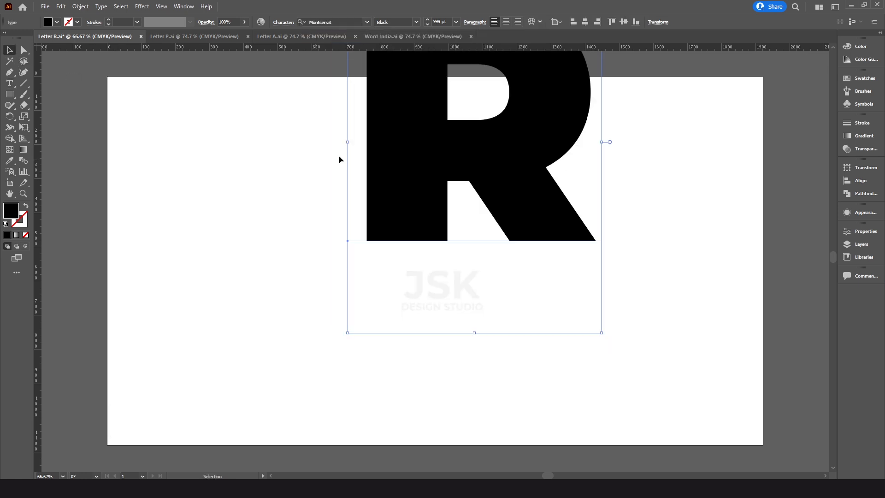
Align the text R to the horizontal and vertical centre of the artboard
{"action": "left_click", "coordinate": [585, 22]}
{"action": "left_click", "coordinate": [623, 21]}
{"action": "left_click", "coordinate": [615, 202]}
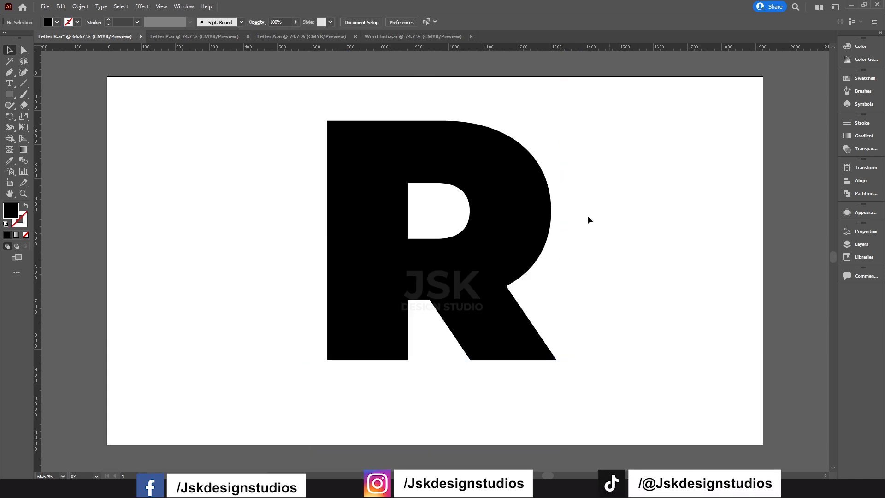
Convert the letter R to outlines and centre the outlined shape horizontally and vertically on the artboard
{"action": "left_click", "coordinate": [475, 163]}
{"action": "right_click", "coordinate": [475, 162]}
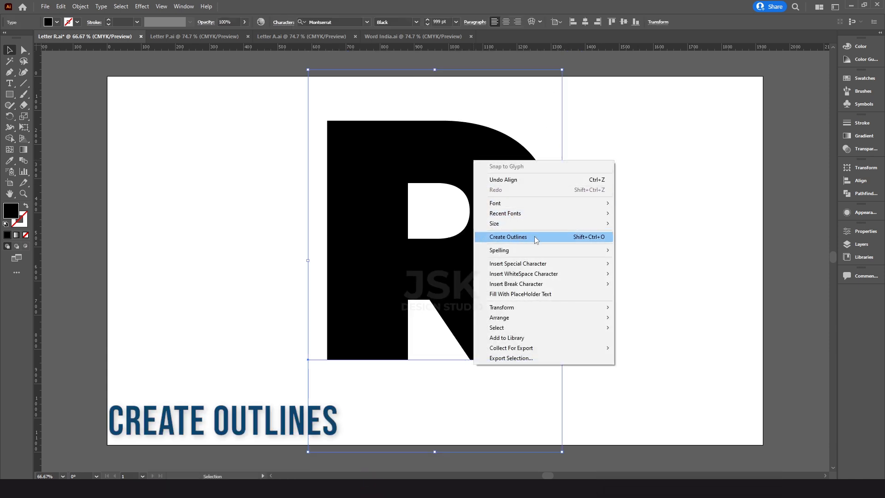
{"action": "left_click", "coordinate": [560, 237]}
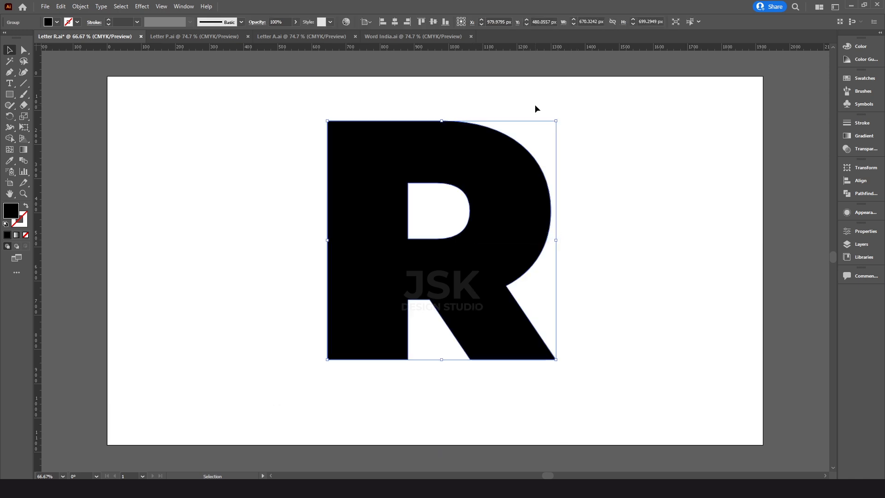
{"action": "left_click", "coordinate": [434, 21]}
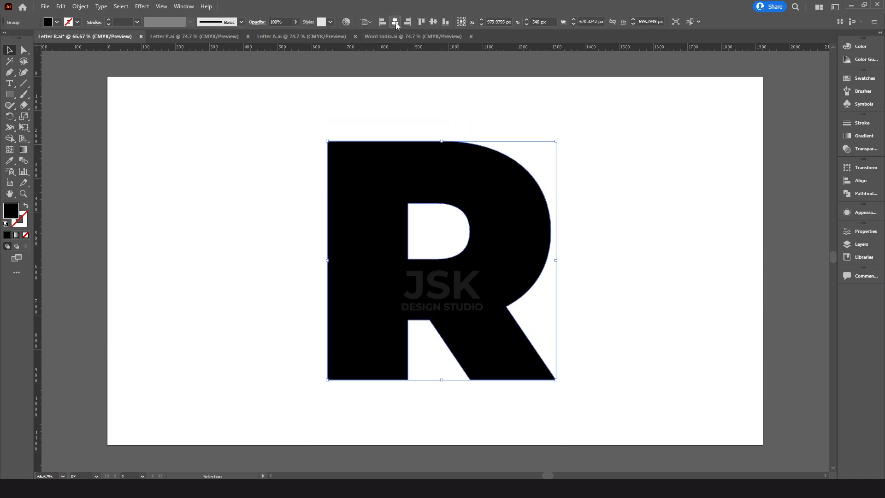
{"action": "left_click", "coordinate": [424, 113]}
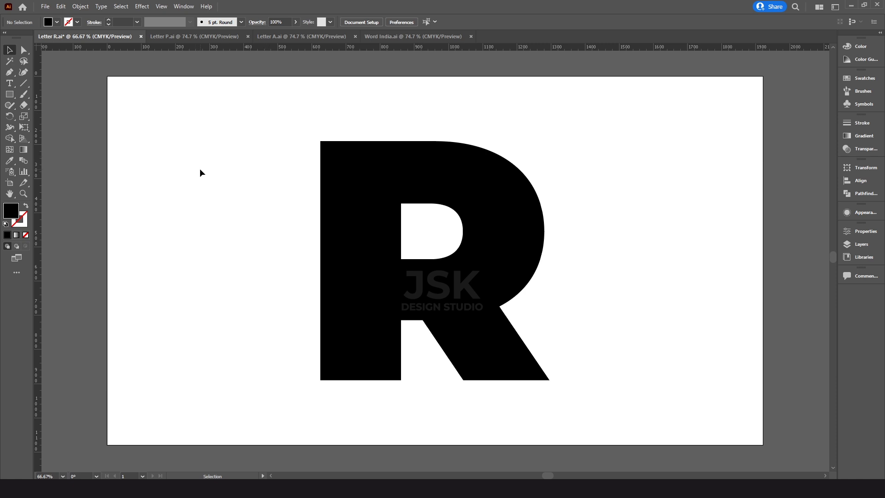
Fill the outlined R with a linear white-to-black gradient using the Gradient tool
{"action": "key", "text": "g"}
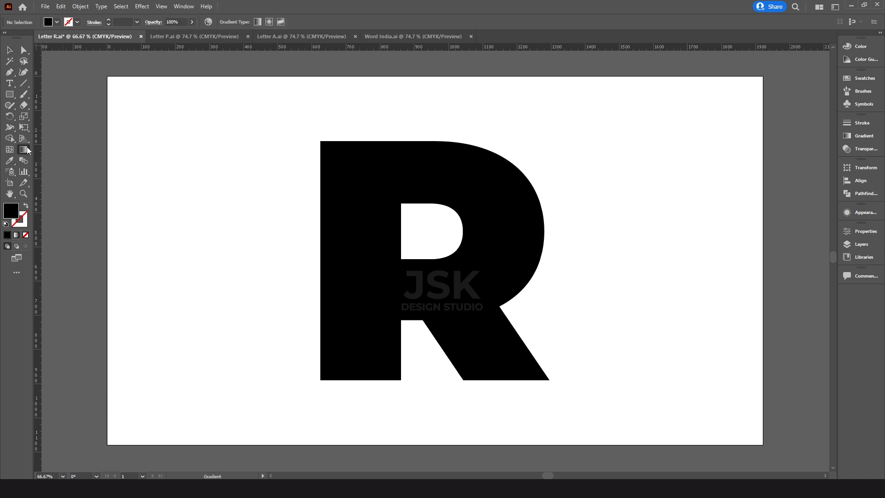
{"action": "left_click", "coordinate": [473, 264]}
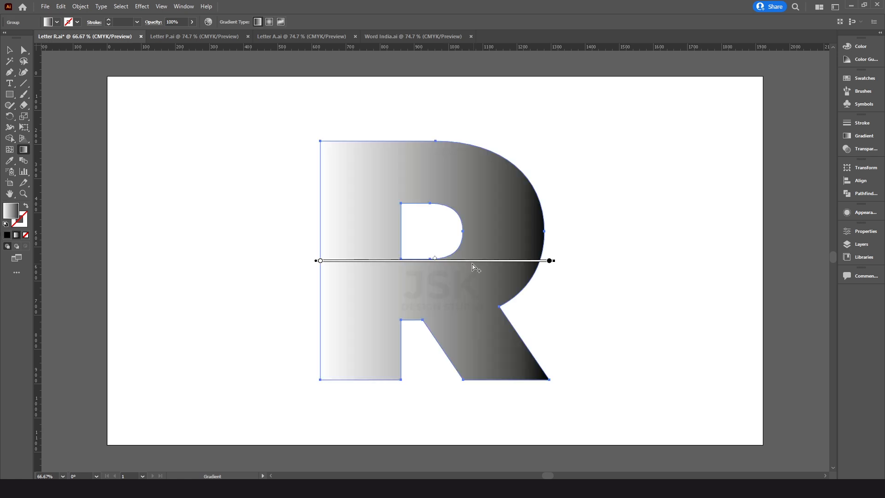
{"action": "key", "text": "v"}
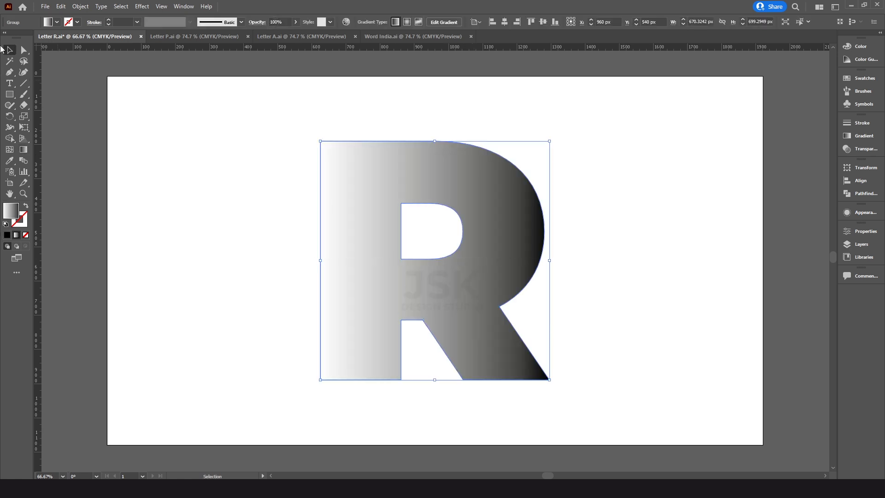
Apply the Mezzotint effect with the Long Lines type to the R, with the preview zoomed out to 6.3%
{"action": "left_click", "coordinate": [142, 6]}
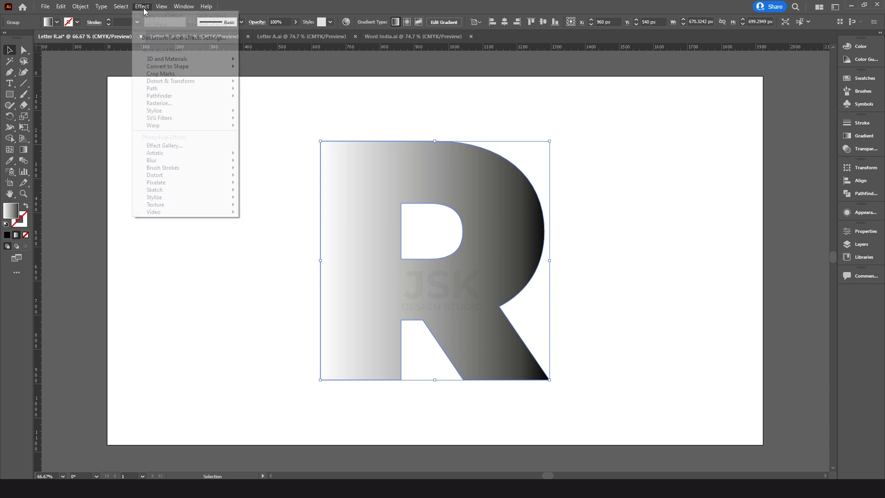
{"action": "mouse_move", "coordinate": [185, 182]}
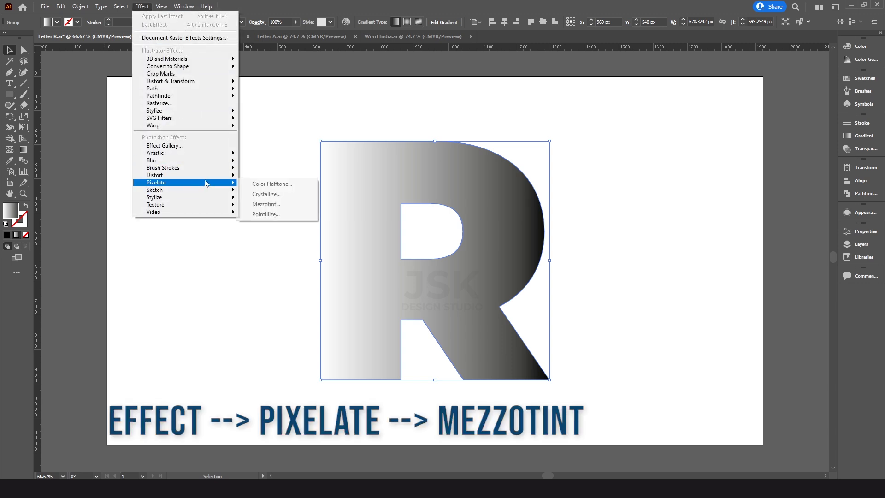
{"action": "left_click", "coordinate": [283, 204]}
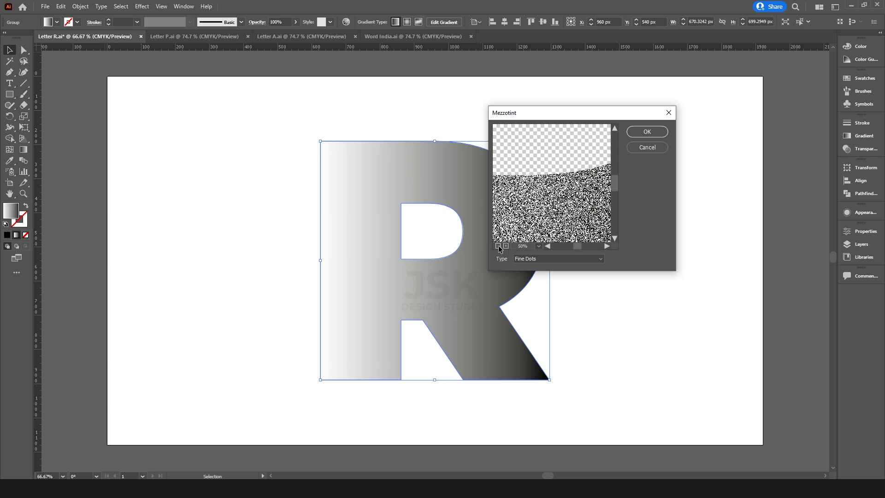
{"action": "left_click", "coordinate": [498, 246]}
{"action": "left_click", "coordinate": [499, 246]}
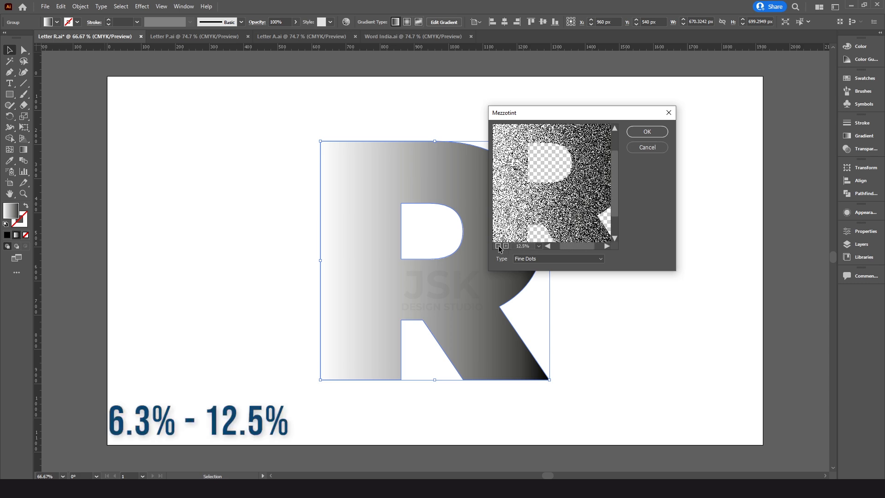
{"action": "left_click", "coordinate": [499, 246]}
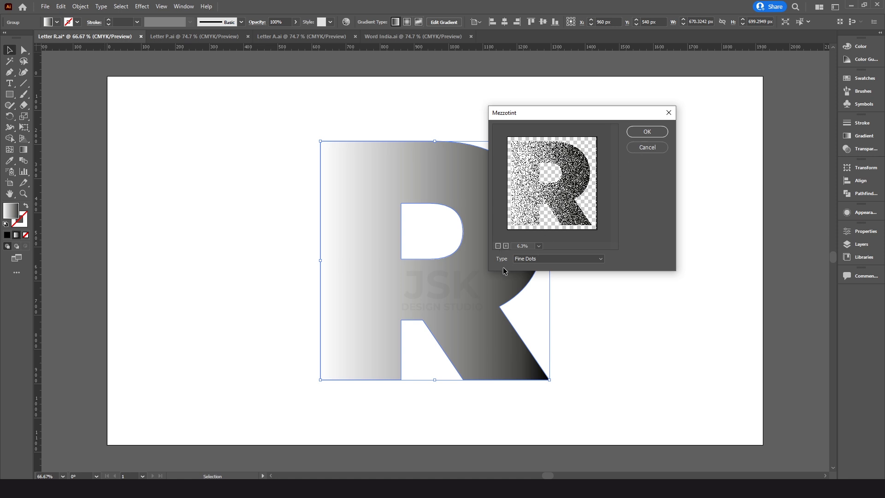
{"action": "left_click", "coordinate": [557, 259]}
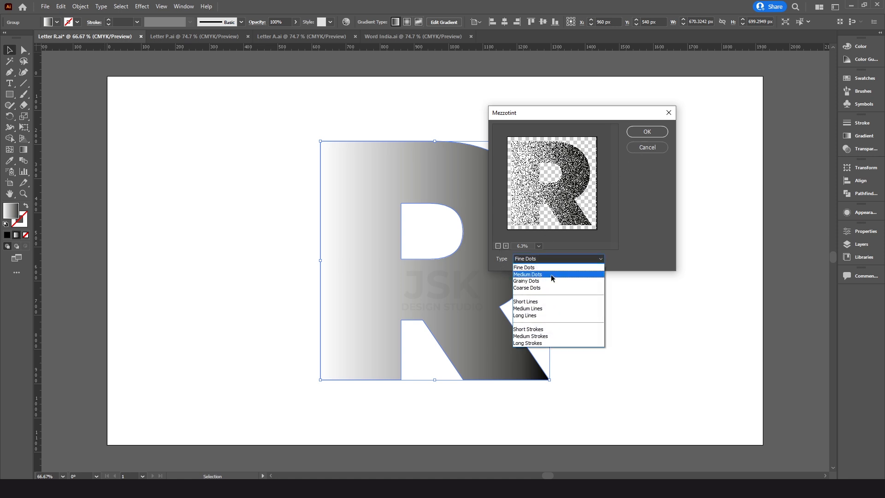
{"action": "left_click", "coordinate": [530, 315]}
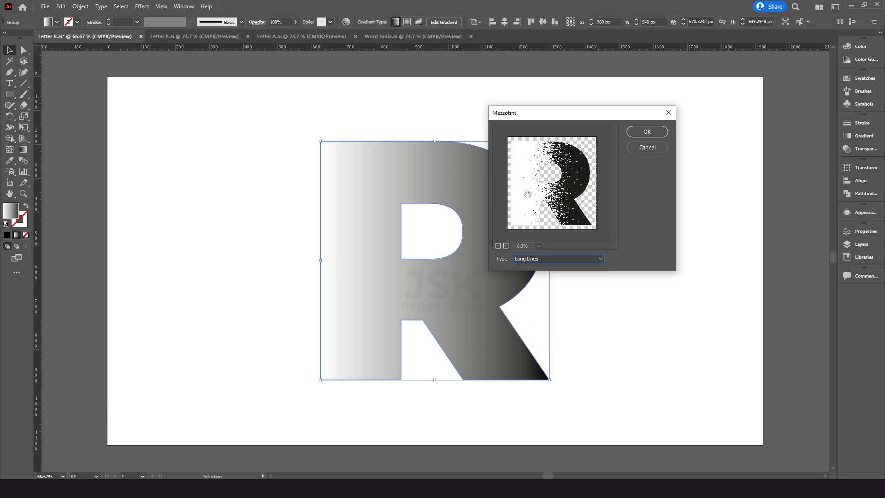
{"action": "left_click", "coordinate": [646, 132]}
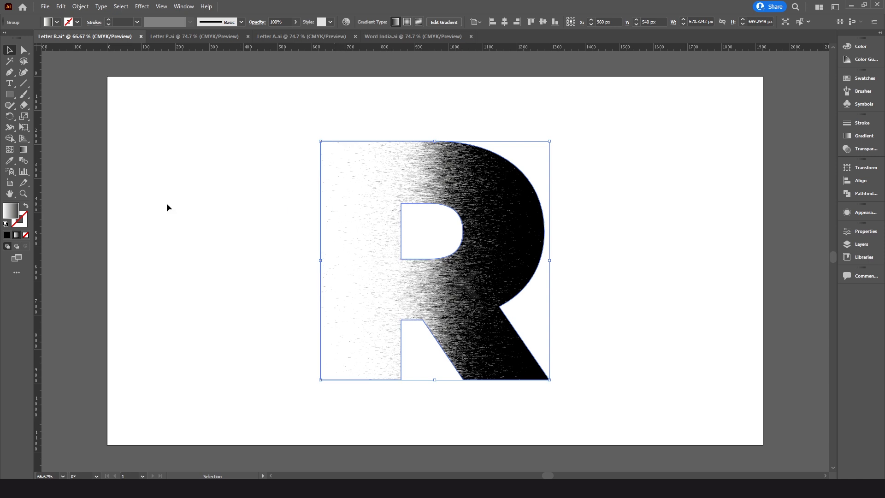
Shift the R's gradient leftward so its white end lies outside the letter and only the left side of the stem fades
{"action": "left_click", "coordinate": [24, 151]}
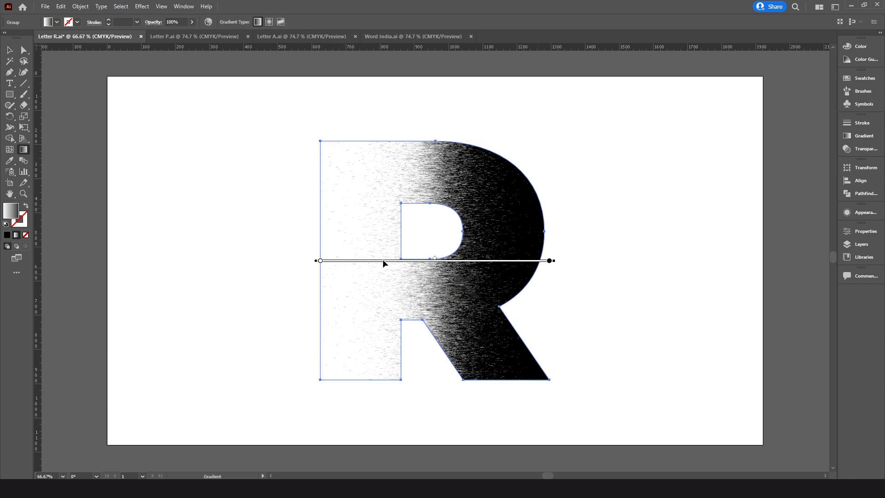
{"action": "mouse_move", "coordinate": [526, 264]}
{"action": "left_mouse_down"}
{"action": "mouse_move", "coordinate": [424, 274]}
{"action": "mouse_move", "coordinate": [420, 261]}
{"action": "left_mouse_up"}
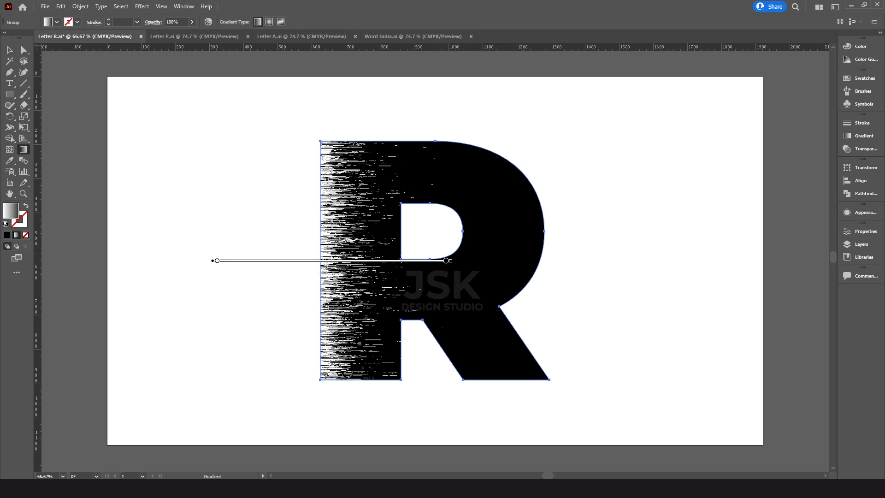
{"action": "left_click", "coordinate": [9, 50]}
{"action": "left_click", "coordinate": [138, 155]}
{"action": "left_click", "coordinate": [324, 156]}
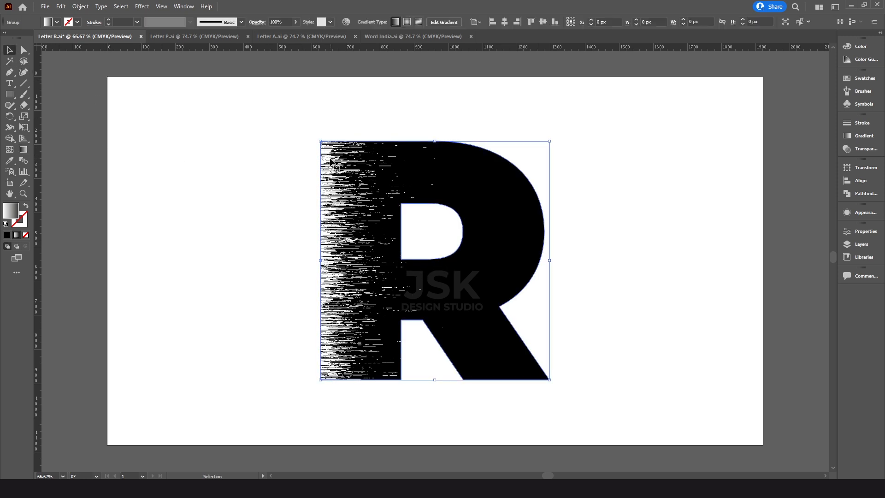
Extend the stem of the R leftward by about 250 px by moving its two left corner anchor points together
{"action": "key", "text": "a"}
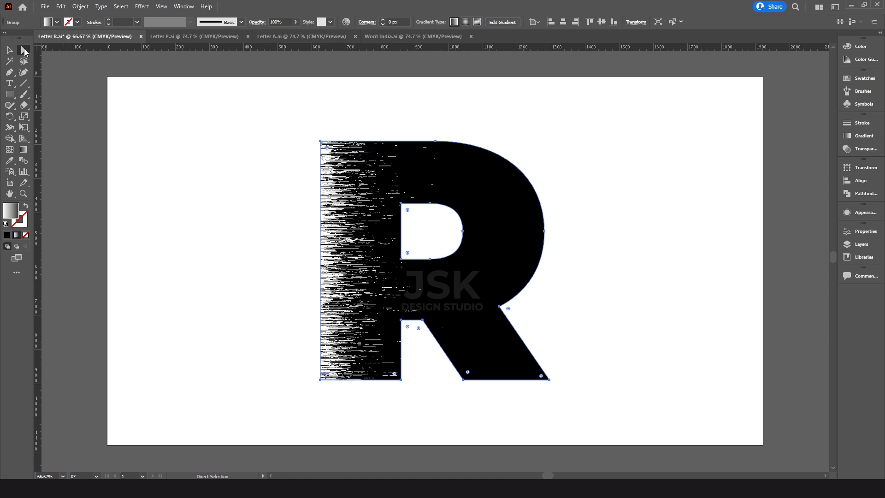
{"action": "left_click", "coordinate": [320, 141]}
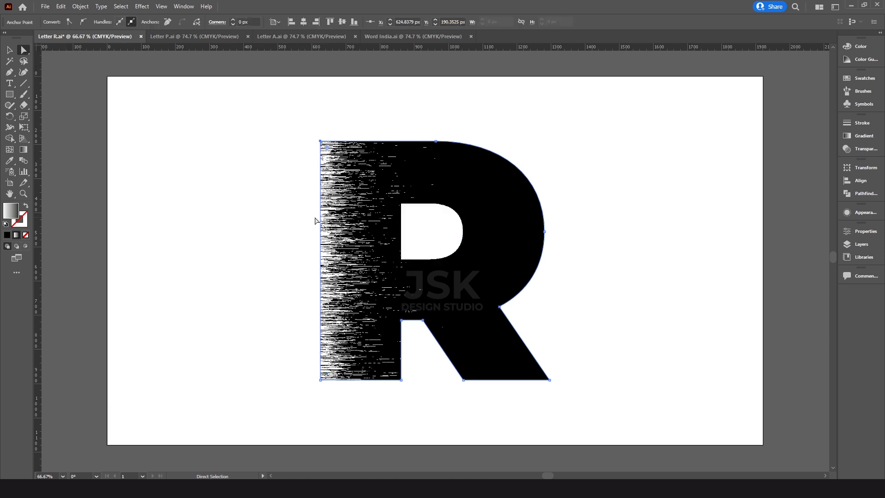
{"action": "left_click", "coordinate": [320, 380], "text": "shift"}
{"action": "left_click_drag", "start_coordinate": [320, 379], "coordinate": [234, 378]}
{"action": "key", "text": "v"}
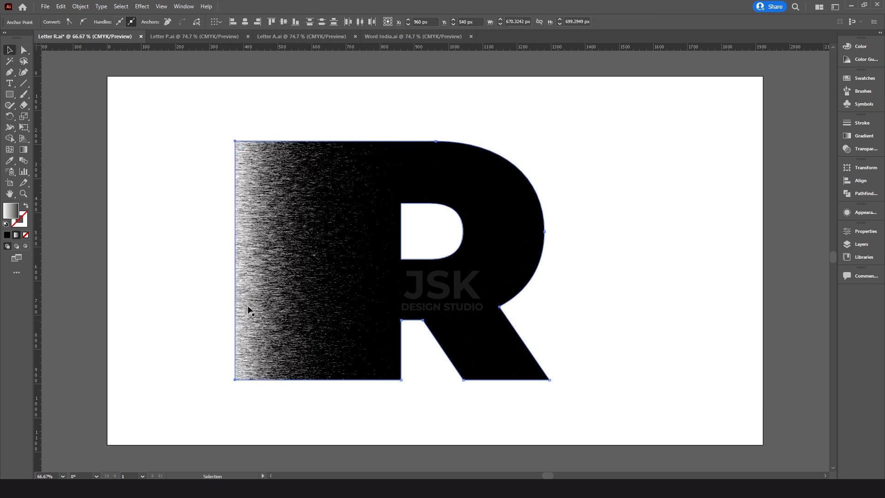
Expand the appearance of the R so its Mezzotint effect becomes an image
{"action": "left_click", "coordinate": [294, 111]}
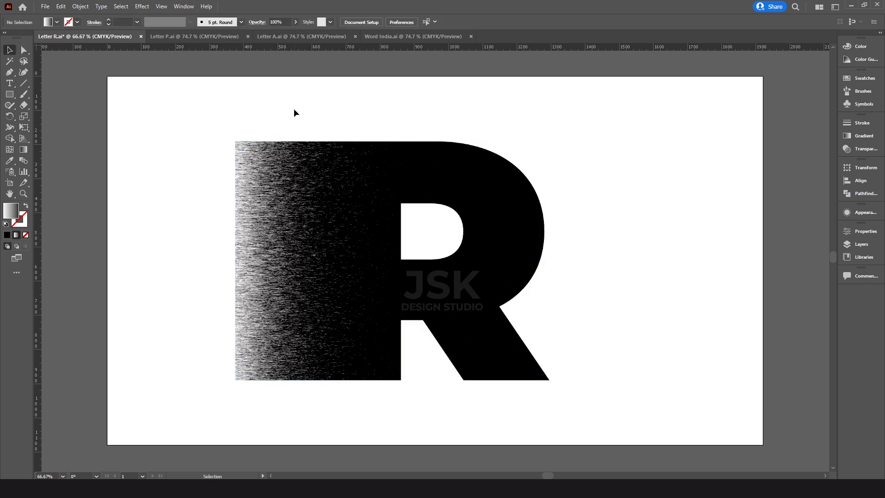
{"action": "left_click", "coordinate": [311, 223]}
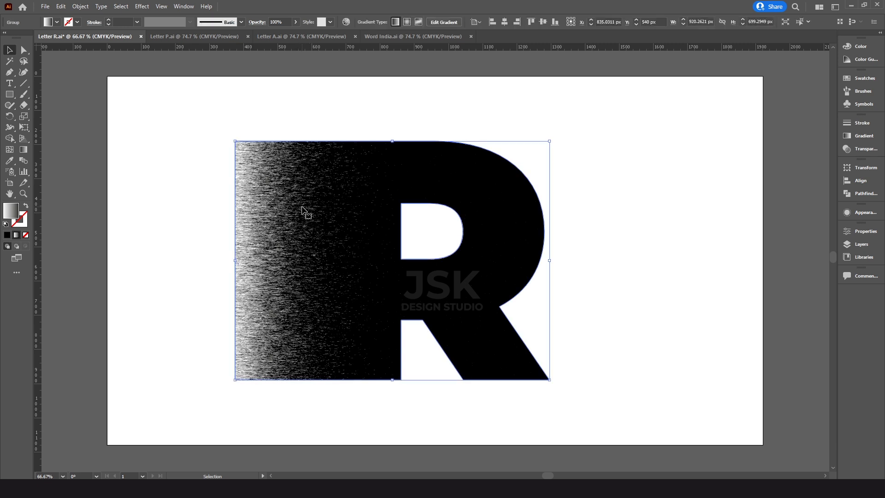
{"action": "left_click", "coordinate": [86, 10]}
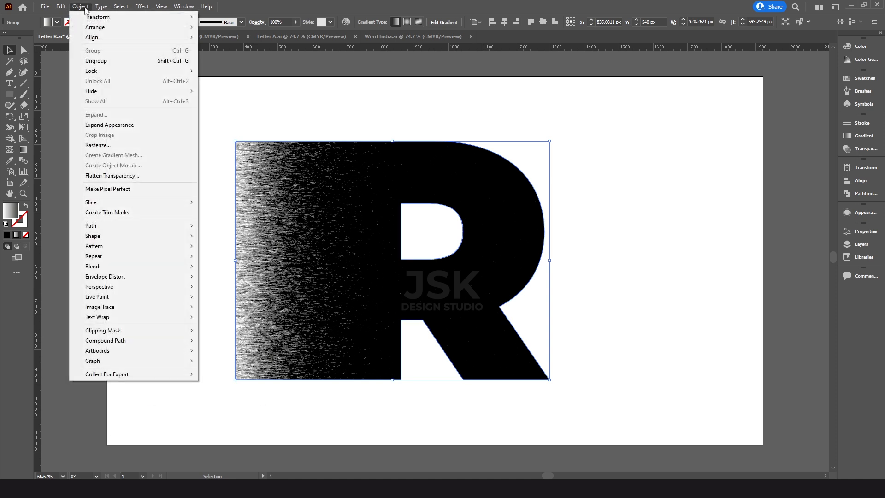
{"action": "left_click", "coordinate": [149, 125]}
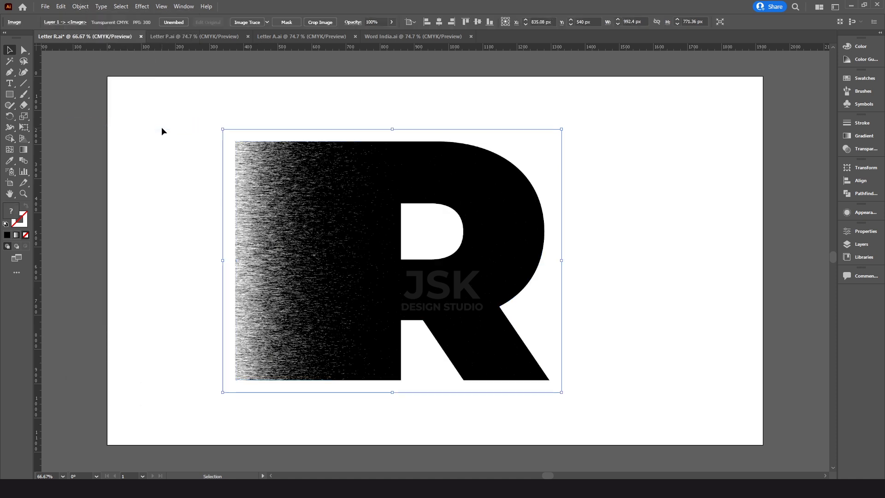
{"action": "left_click", "coordinate": [389, 112]}
Move the cathedral photo from beside the artboard onto the R and centre it vertically and horizontally on the artboard
{"action": "key", "text": "z"}
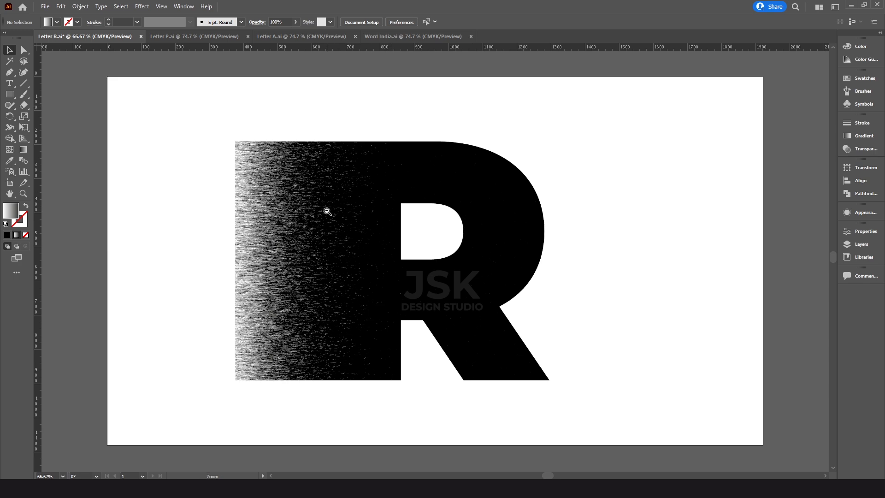
{"action": "left_click", "coordinate": [327, 211], "text": "ctrl+alt"}
{"action": "left_click_drag", "start_coordinate": [129, 254], "coordinate": [392, 169]}
{"action": "left_click_drag", "start_coordinate": [237, 200], "coordinate": [270, 201]}
{"action": "left_click_drag", "start_coordinate": [264, 209], "coordinate": [554, 216]}
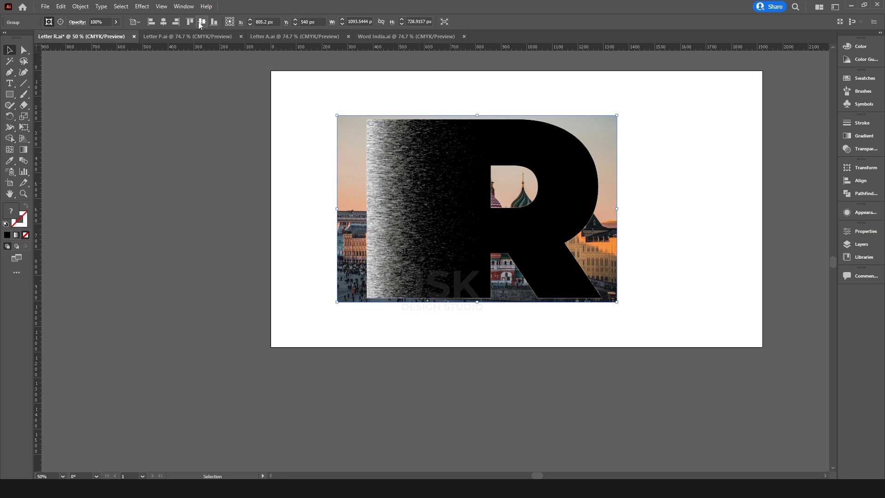
{"action": "left_click", "coordinate": [163, 23]}
Send the cathedral photo to the back, behind the R
{"action": "left_click", "coordinate": [468, 216], "text": "ctrl"}
{"action": "left_click_drag", "start_coordinate": [490, 217], "coordinate": [416, 220]}
{"action": "left_click", "coordinate": [631, 218]}
{"action": "left_click", "coordinate": [555, 246]}
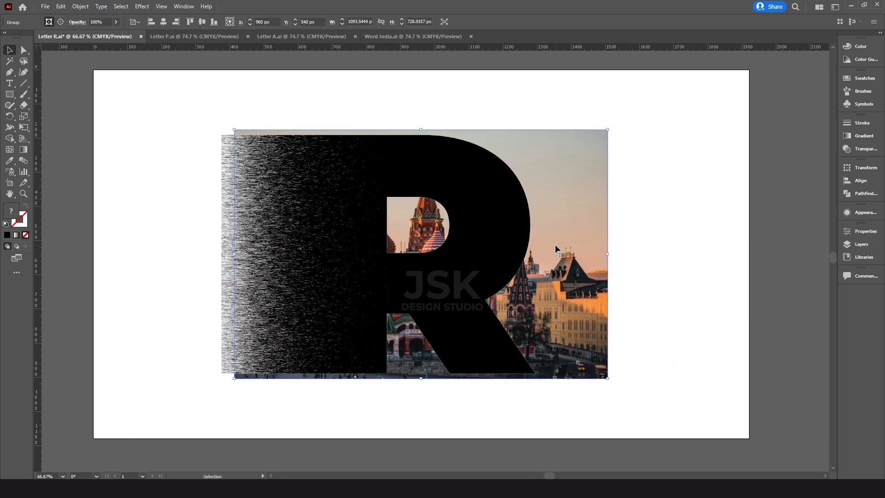
{"action": "right_click", "coordinate": [579, 195]}
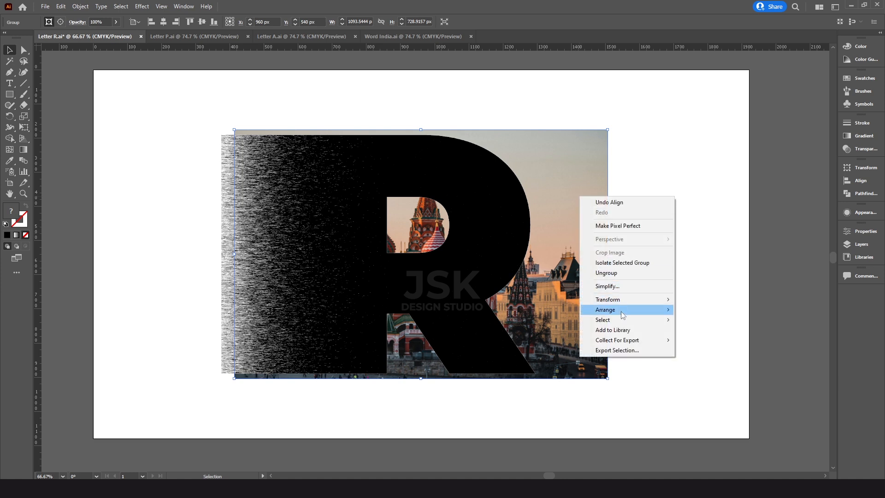
{"action": "mouse_move", "coordinate": [622, 314]}
{"action": "left_click", "coordinate": [694, 340]}
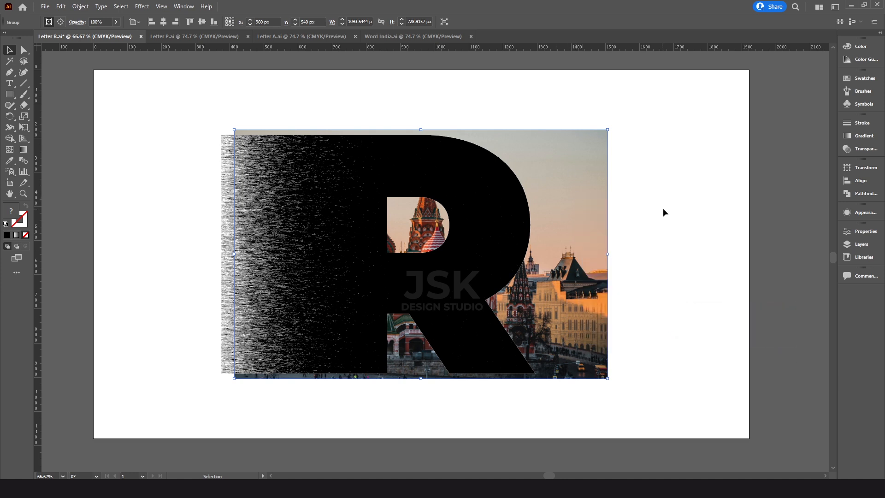
Shift the photo leftward to cover the whole R and shrink it to about 1063 by 708.5 px
{"action": "left_click_drag", "start_coordinate": [582, 221], "coordinate": [514, 225]}
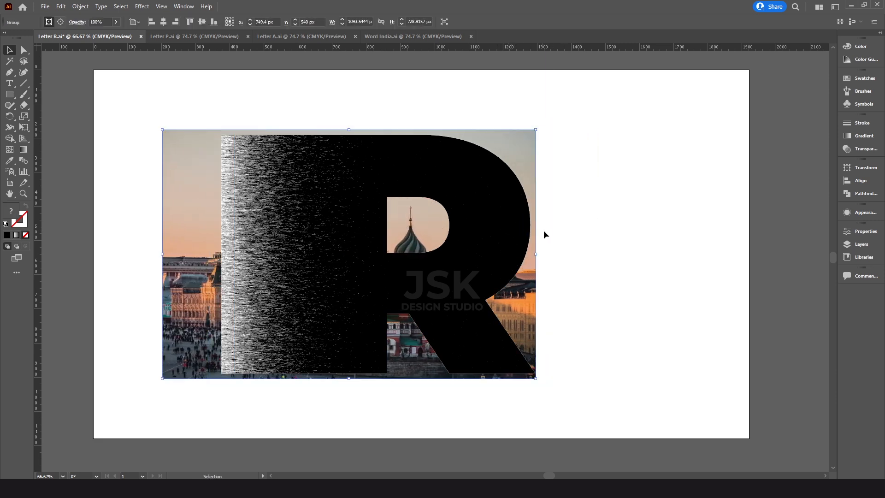
{"action": "left_click_drag", "start_coordinate": [349, 130], "coordinate": [350, 134]}
{"action": "key", "text": "shift+Right"}
Make an opacity mask from the R over the cathedral photo and invert the mask
{"action": "left_click", "coordinate": [601, 248]}
{"action": "left_click_drag", "start_coordinate": [602, 99], "coordinate": [381, 297]}
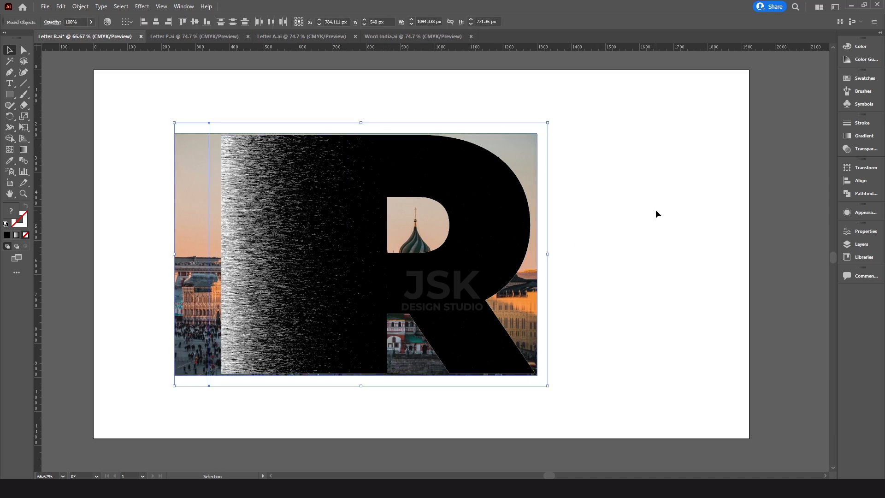
{"action": "left_click", "coordinate": [863, 148]}
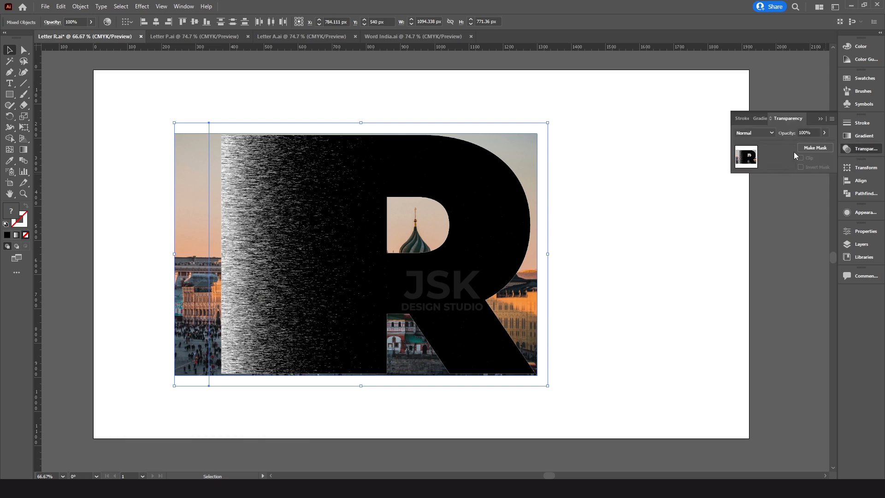
{"action": "left_click", "coordinate": [184, 7]}
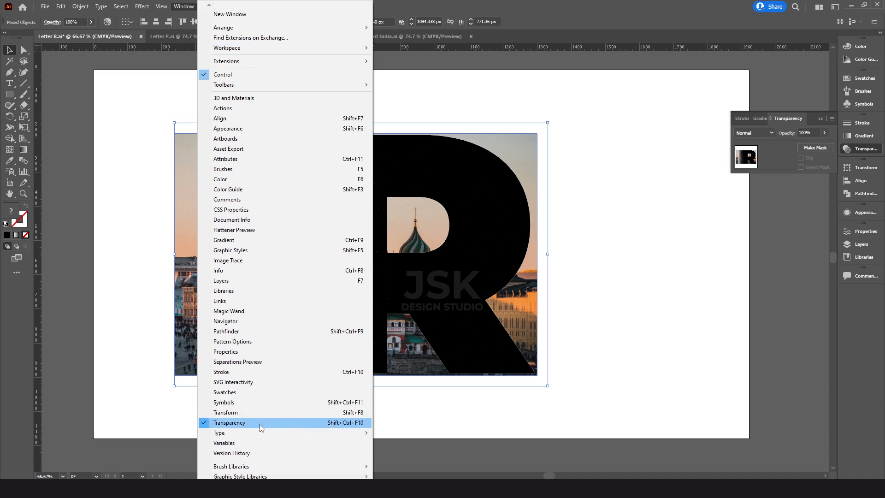
{"action": "left_click", "coordinate": [773, 155]}
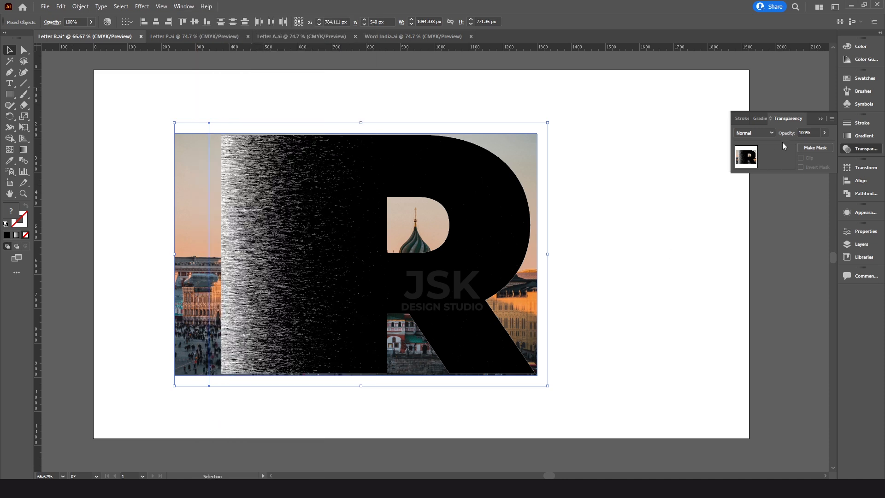
{"action": "left_click", "coordinate": [815, 148]}
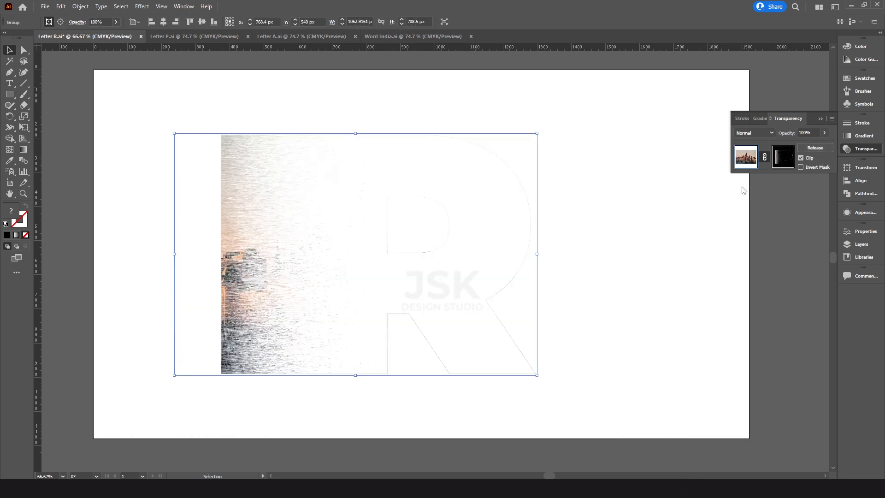
{"action": "left_click", "coordinate": [800, 168]}
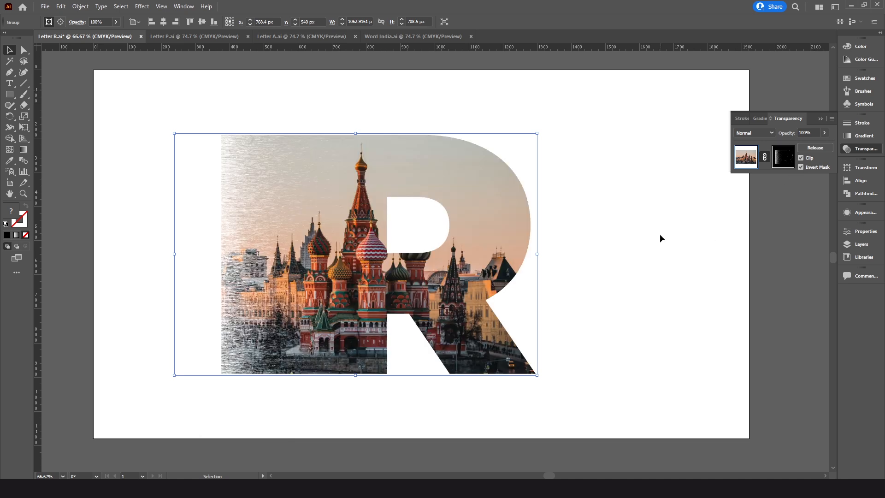
Centre the masked R horizontally on the artboard and fit the artboard in the window
{"action": "left_click", "coordinate": [589, 222]}
{"action": "left_click", "coordinate": [480, 203]}
{"action": "left_click", "coordinate": [163, 22]}
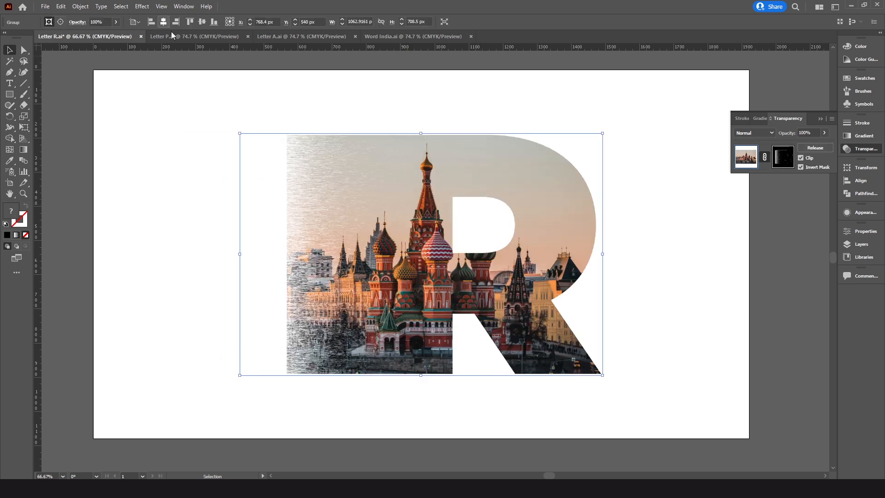
{"action": "left_click", "coordinate": [666, 226]}
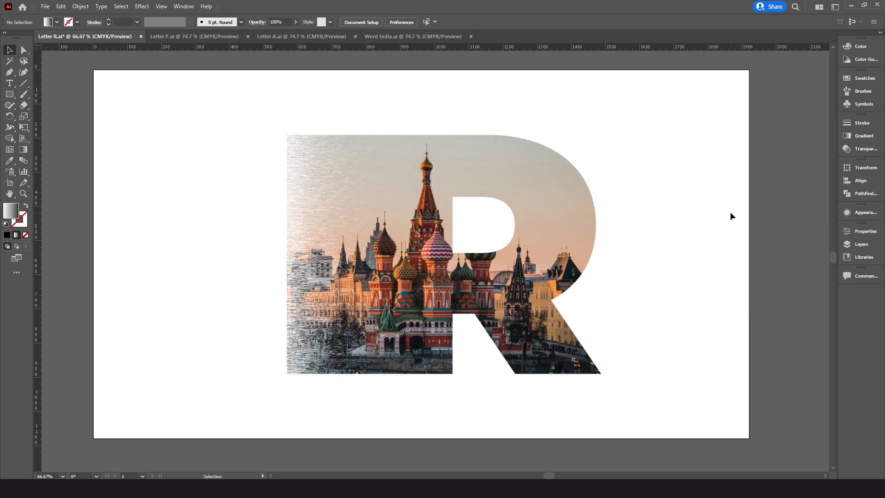
{"action": "key", "text": "ctrl+0"}
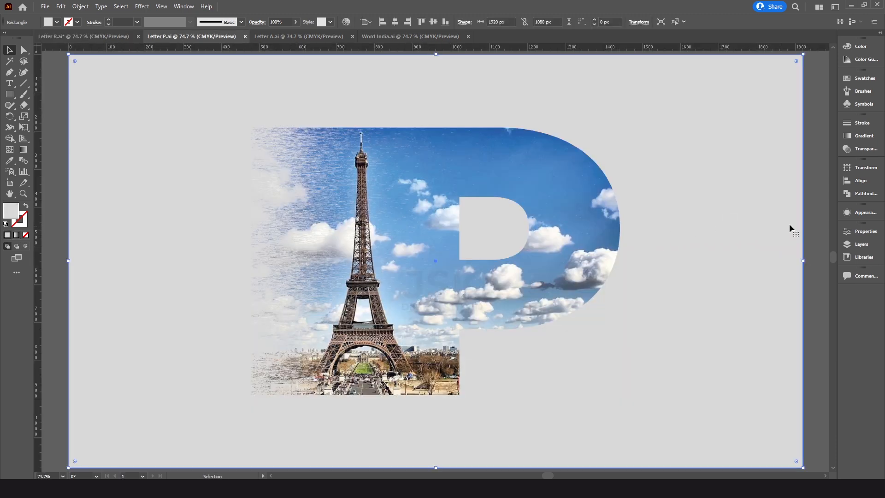
In Letter P.ai, recolour the background rectangle with a brown sampled from the lower part of the Eiffel Tower photo
{"action": "left_click", "coordinate": [811, 220]}
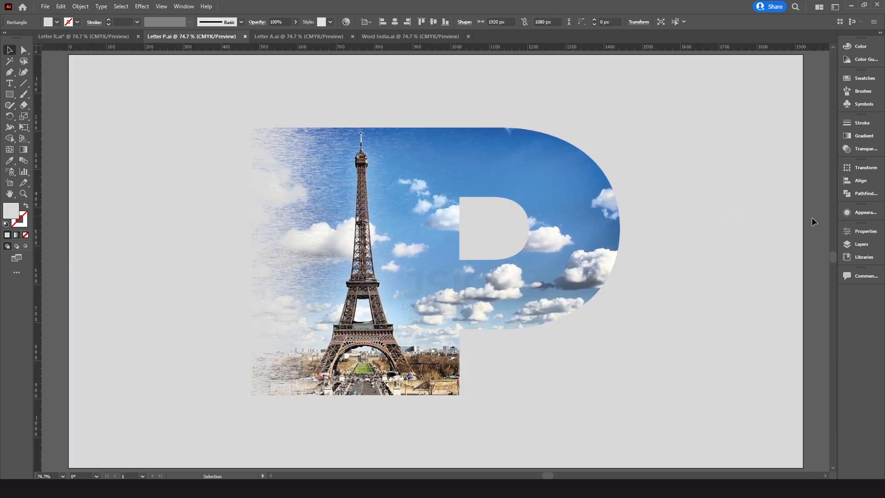
{"action": "left_click", "coordinate": [364, 229]}
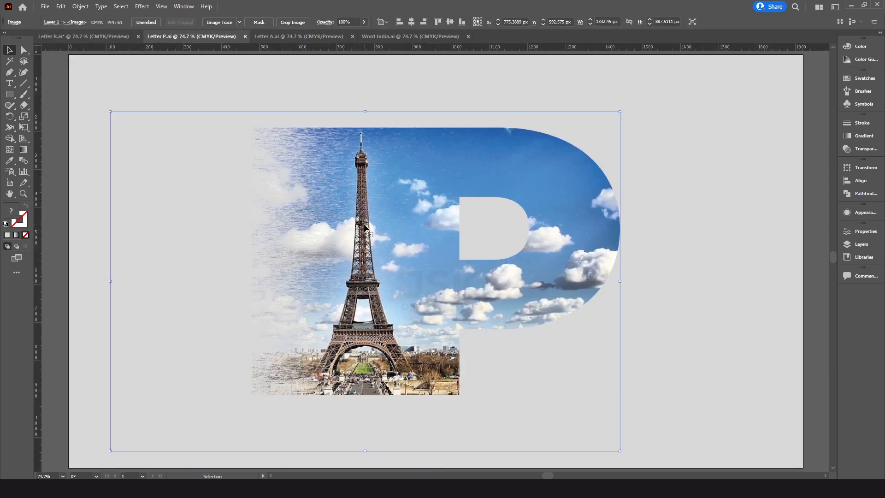
{"action": "left_click", "coordinate": [762, 204]}
{"action": "key", "text": "i"}
{"action": "left_click", "coordinate": [454, 292]}
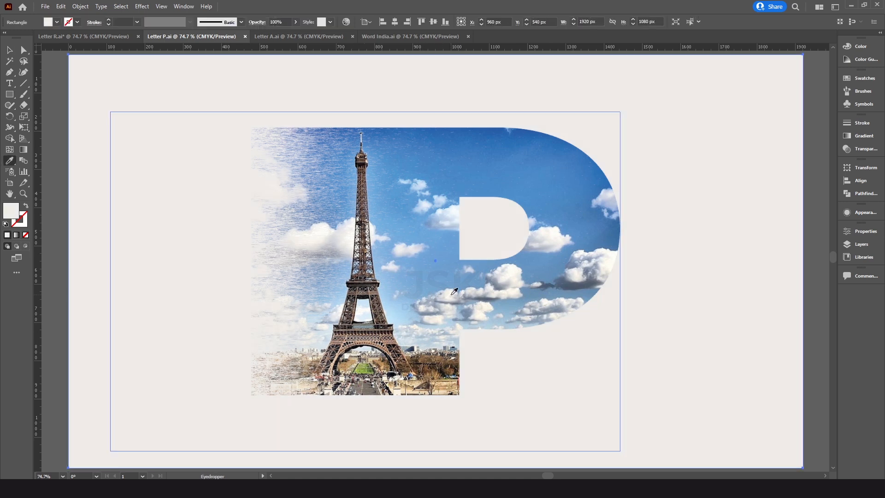
{"action": "left_click", "coordinate": [428, 358]}
{"action": "left_click", "coordinate": [408, 359]}
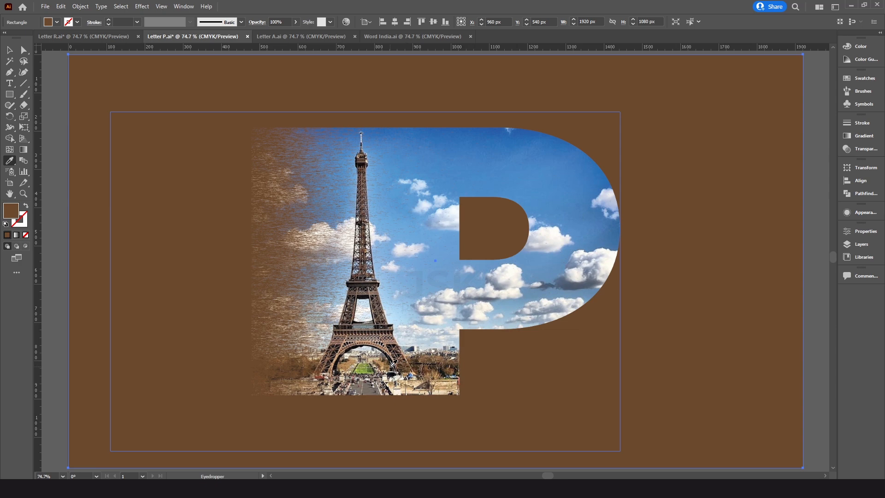
{"action": "key", "text": "v"}
In Letter A.ai, recolour the background rectangle with the reddish brown sampled from the building's roof
{"action": "left_click", "coordinate": [255, 36]}
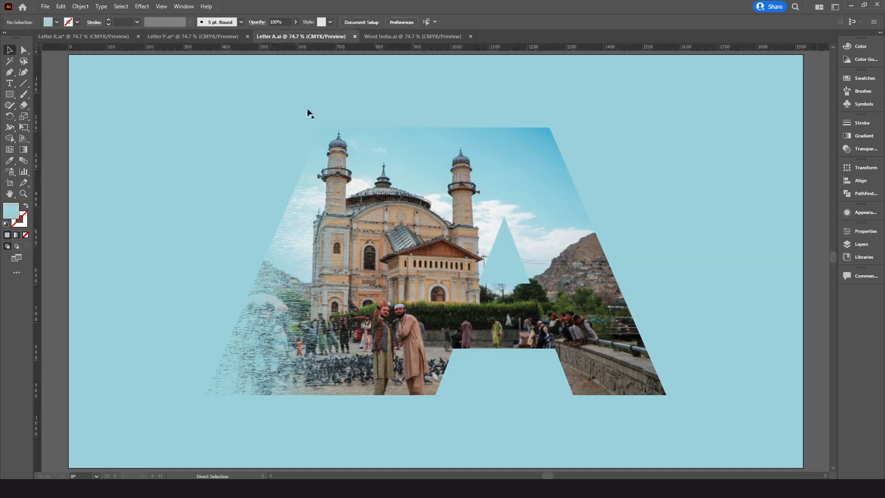
{"action": "left_click", "coordinate": [756, 233]}
{"action": "key", "text": "i"}
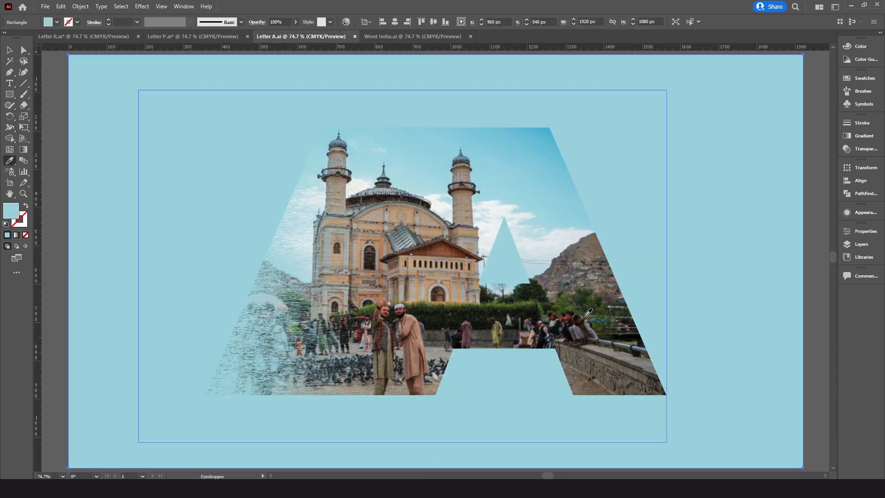
{"action": "left_click", "coordinate": [592, 306]}
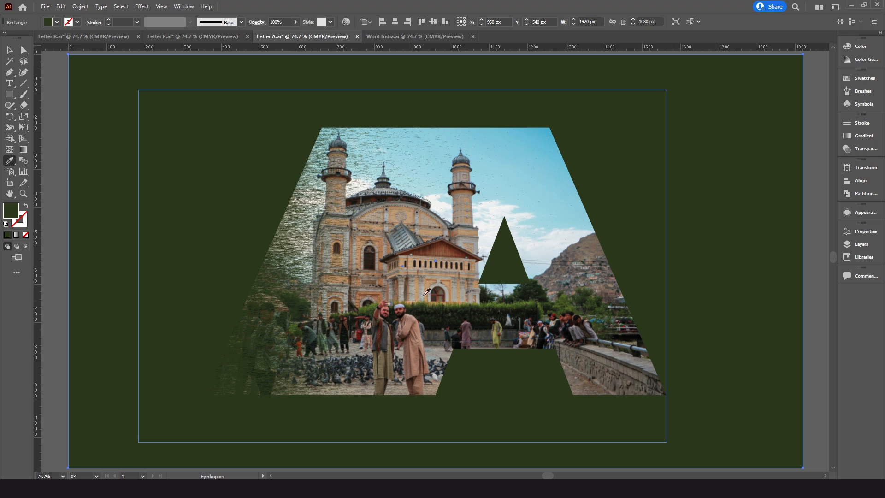
{"action": "left_click", "coordinate": [425, 299]}
{"action": "left_click", "coordinate": [432, 266]}
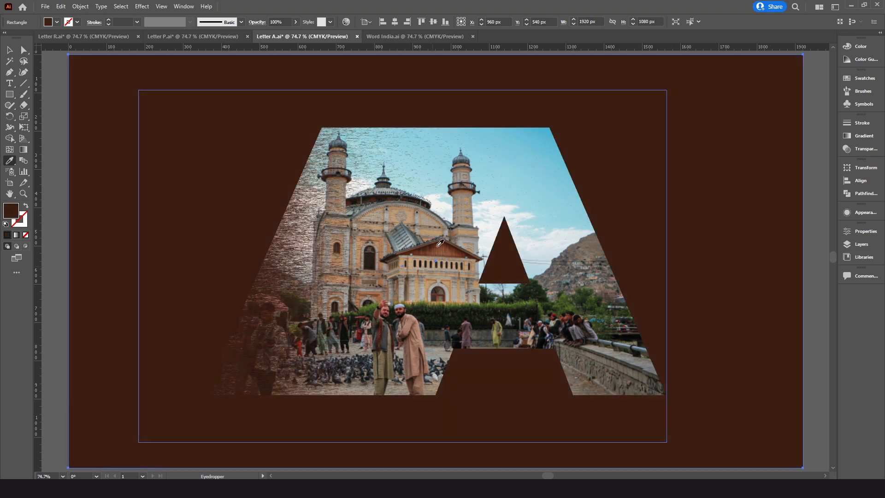
{"action": "left_click", "coordinate": [436, 242]}
{"action": "key", "text": "v"}
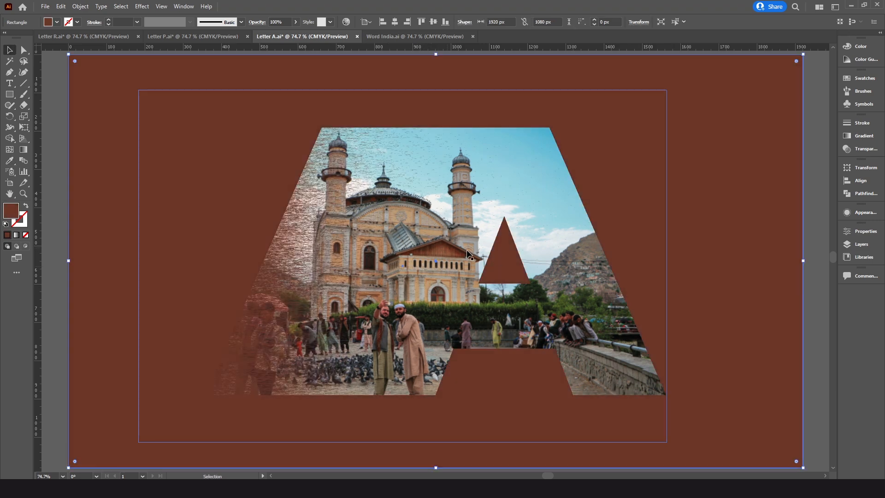
Review the finished designs in Word India.ai, Letter A.ai and Letter R.ai
{"action": "left_click", "coordinate": [418, 37]}
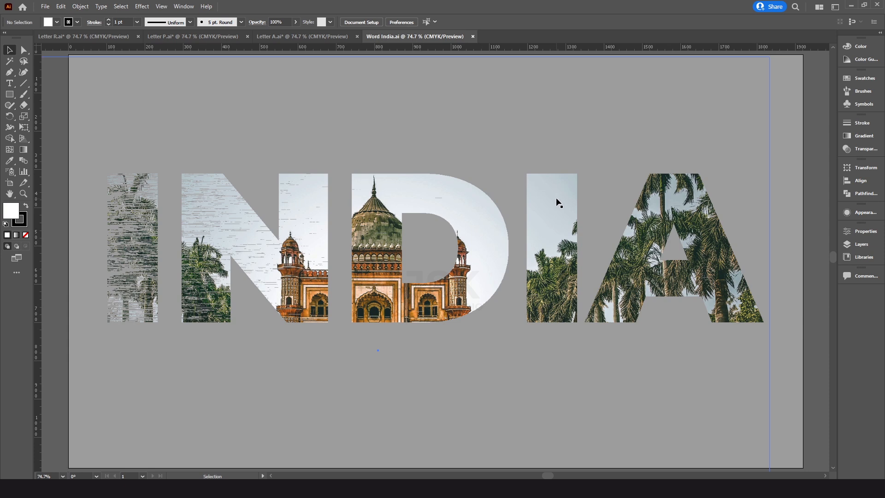
{"action": "left_click", "coordinate": [288, 36]}
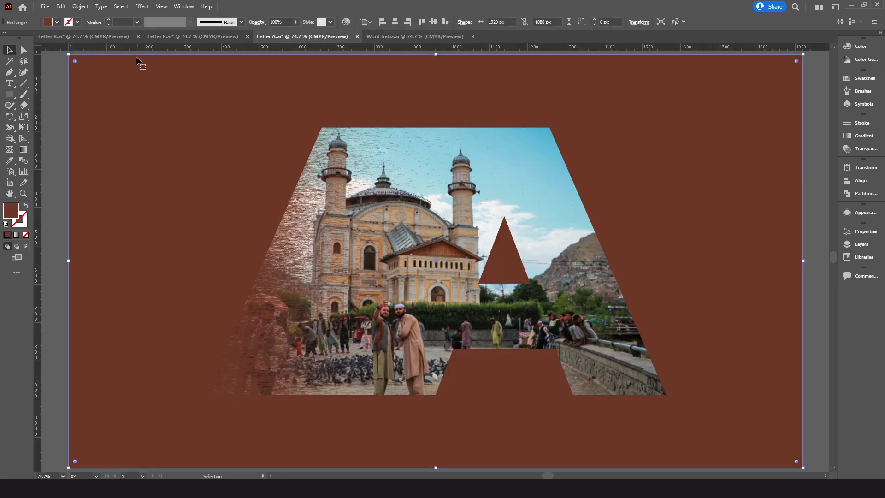
{"action": "left_click", "coordinate": [119, 40]}
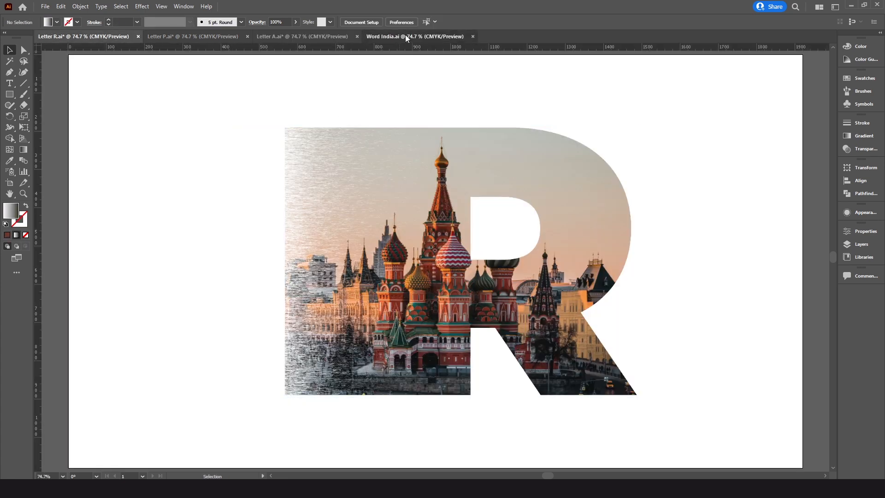
{"action": "left_click", "coordinate": [405, 36]}
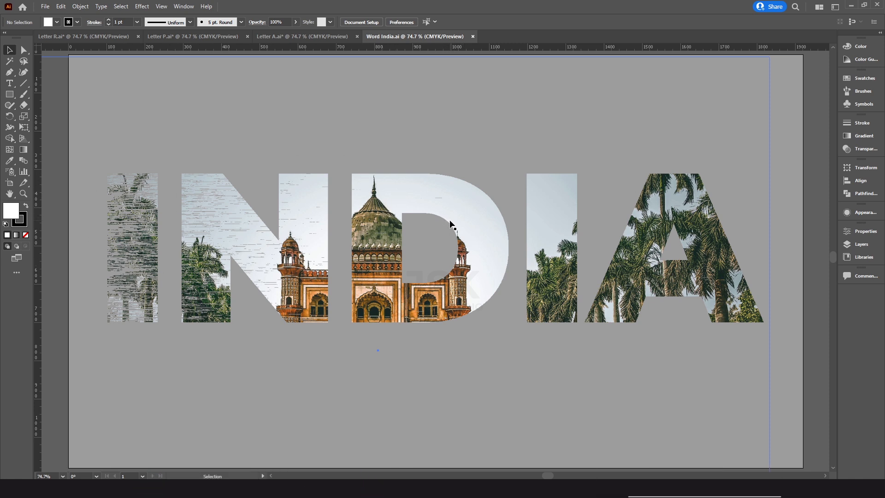
{"action": "left_click", "coordinate": [110, 36]}
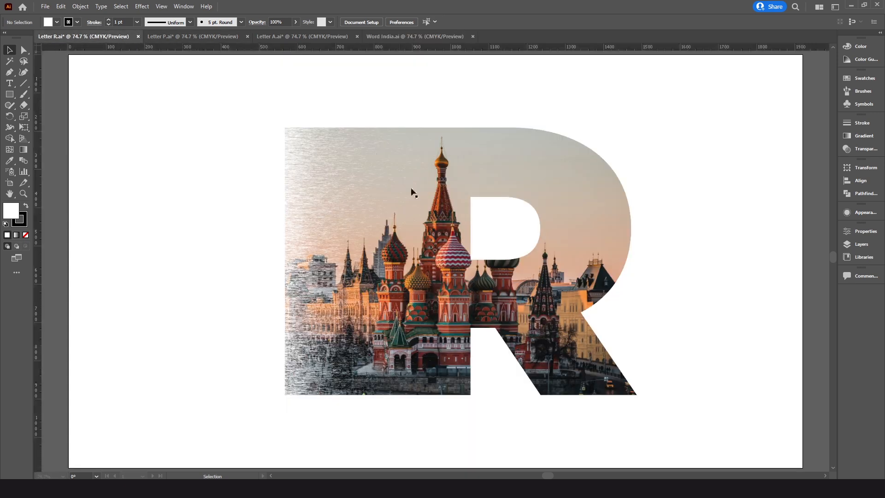